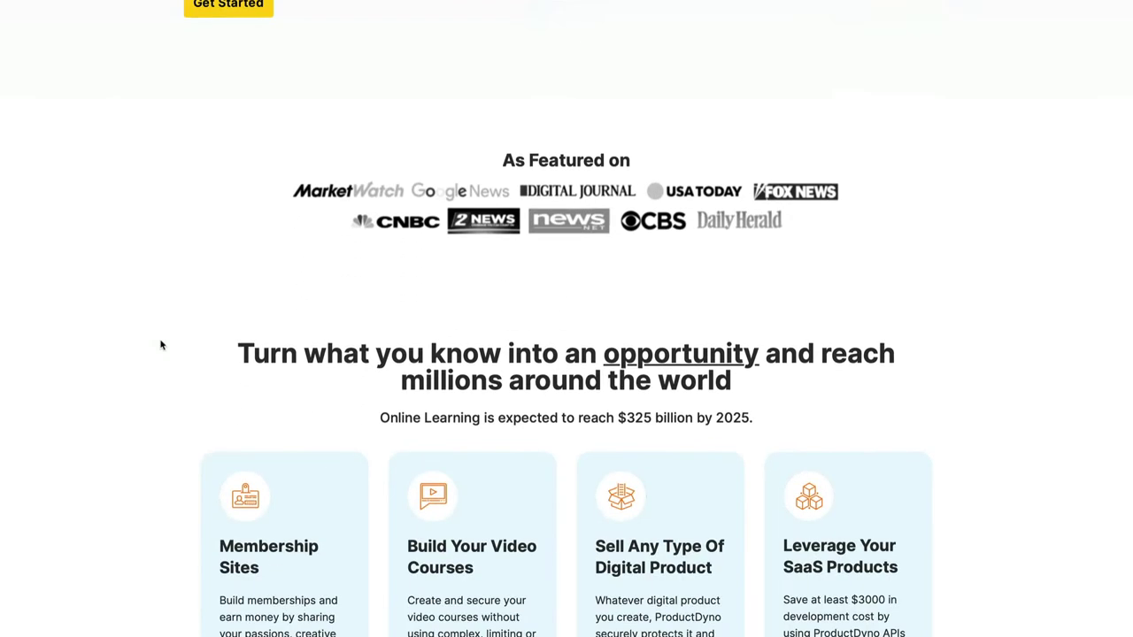
{"action": "scroll", "coordinate": [239, 347], "scroll_direction": "down", "scroll_amount": 10}
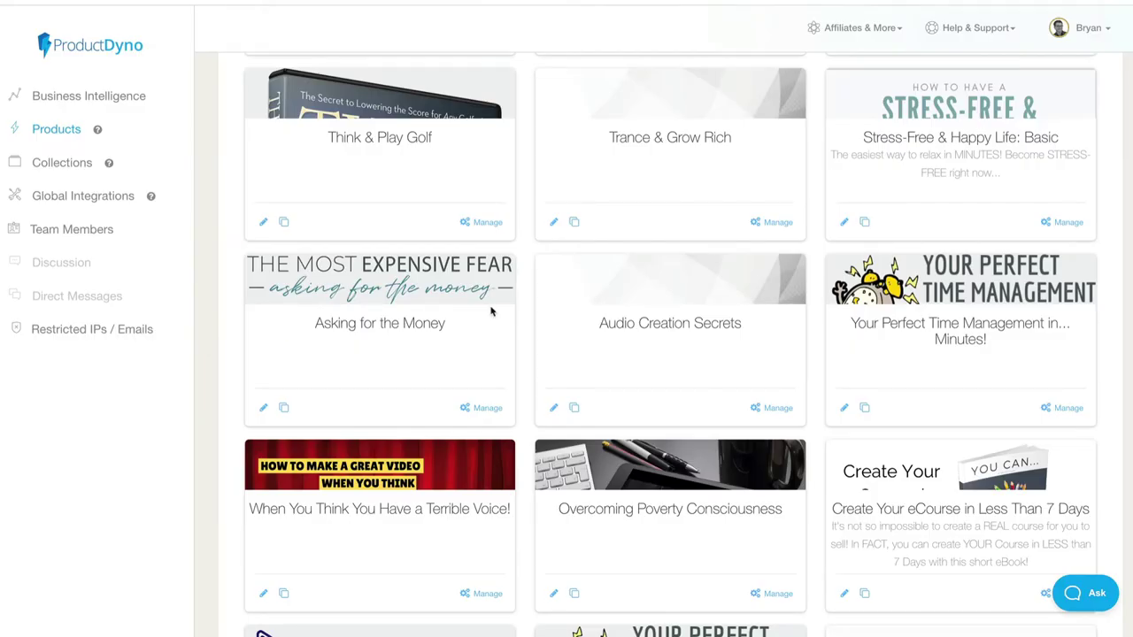
Scroll down through the product cards to the bottom of the Products grid
{"action": "scroll", "coordinate": [493, 309], "scroll_direction": "down", "scroll_amount": 5}
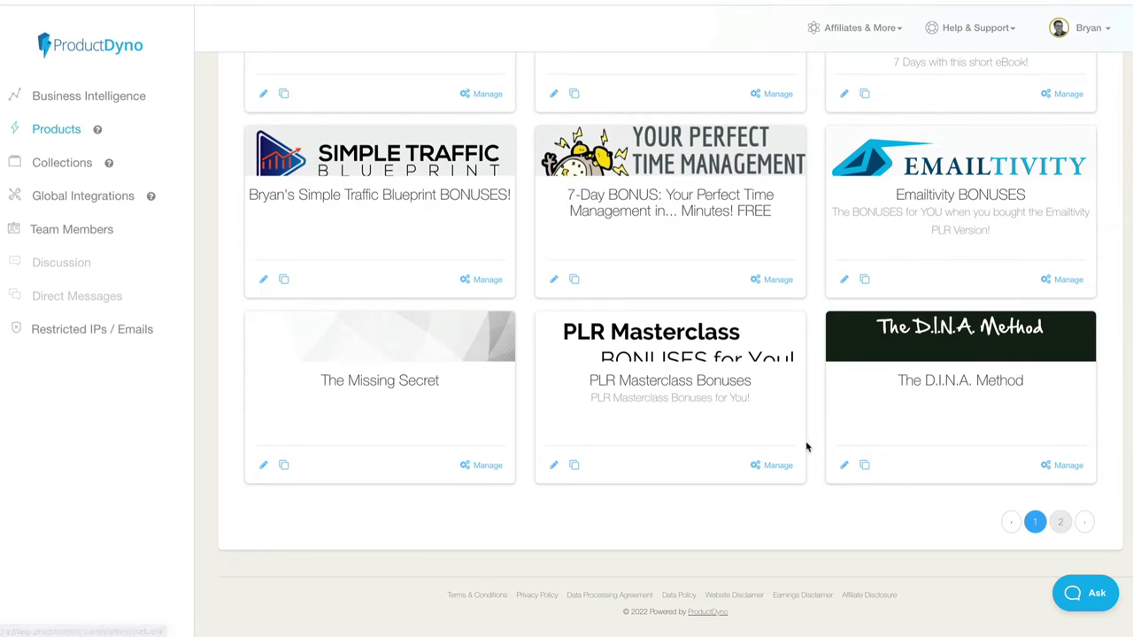
Scroll the product list down and back up to find the Time Management product
{"action": "scroll", "coordinate": [806, 447], "scroll_direction": "down", "scroll_amount": 5}
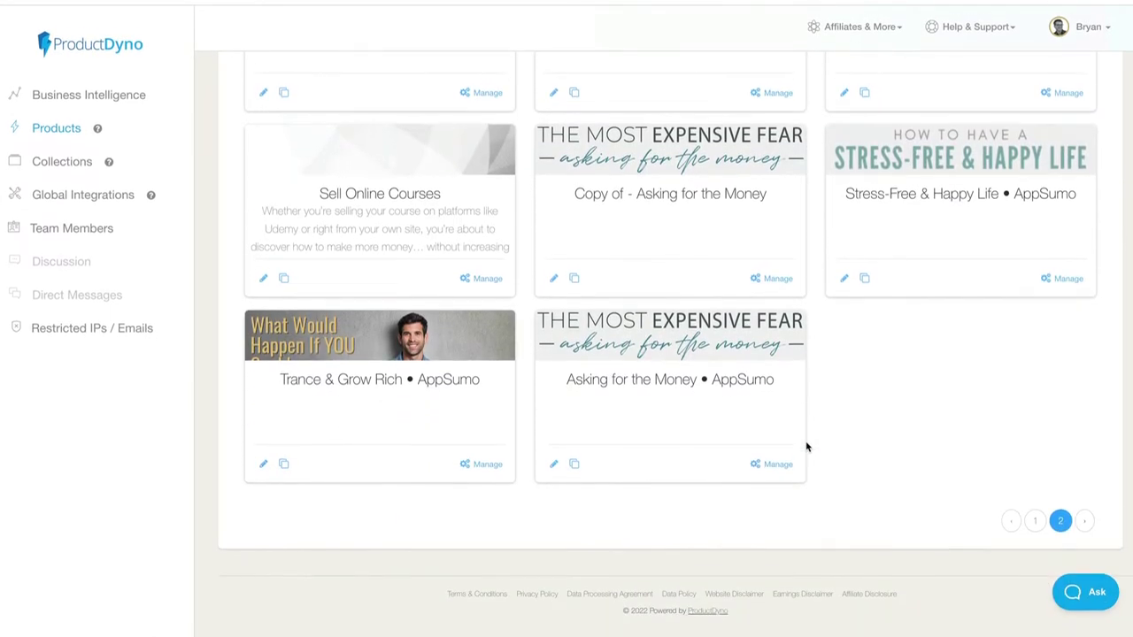
{"action": "scroll", "coordinate": [806, 447], "scroll_direction": "up", "scroll_amount": 4}
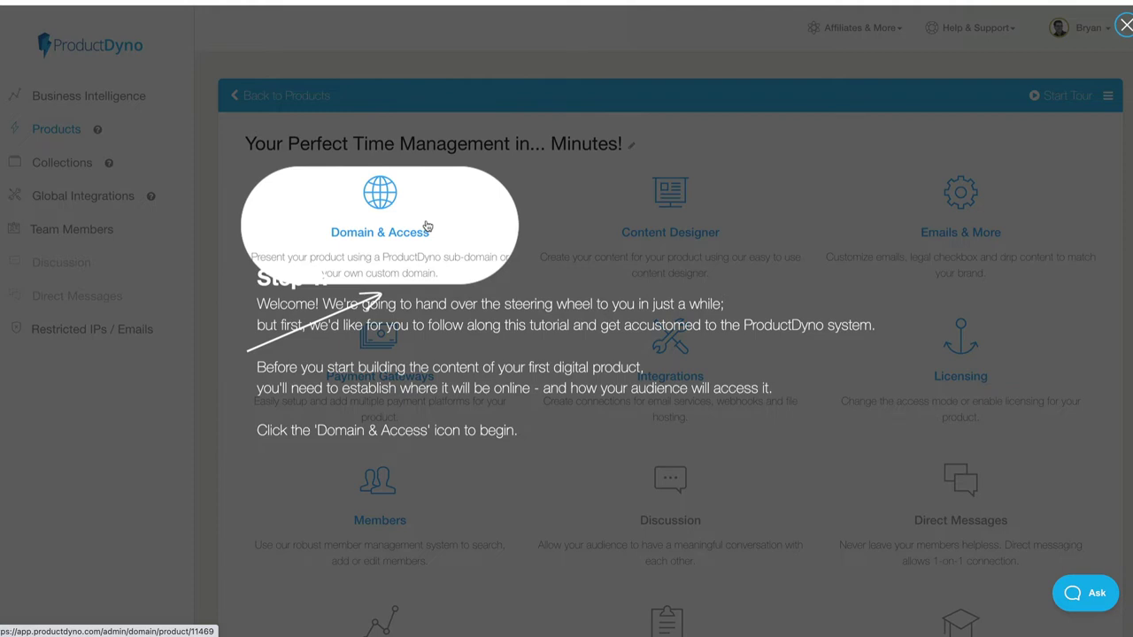
Open Domain & Access and step through the tour's custom domain, access type, external content and URL steps
{"action": "left_click", "coordinate": [426, 228]}
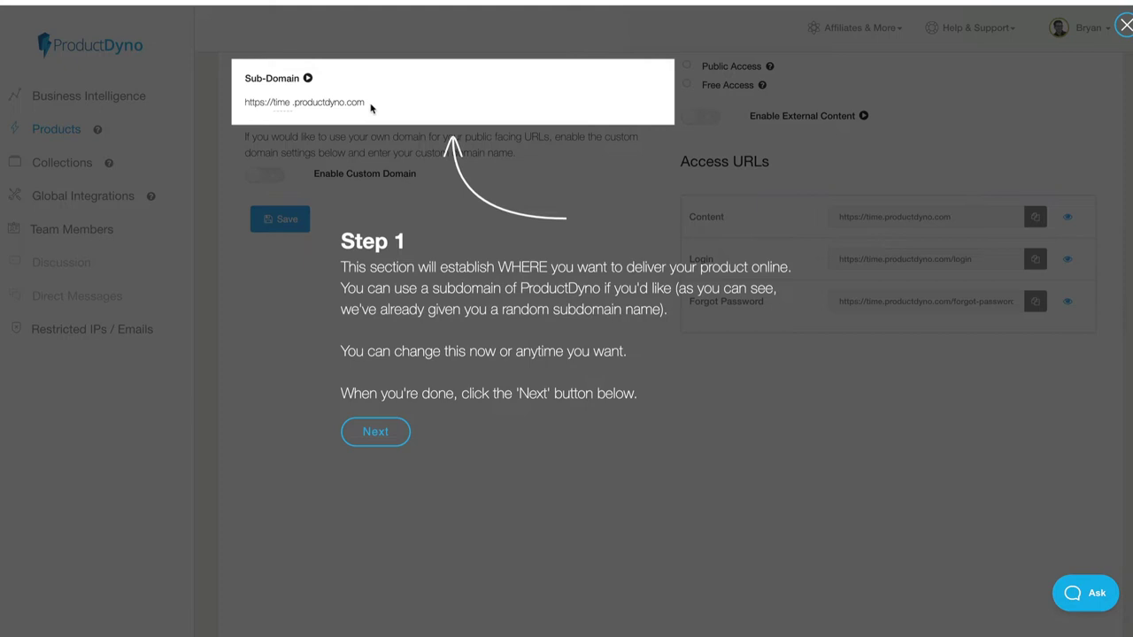
{"action": "left_click", "coordinate": [375, 432]}
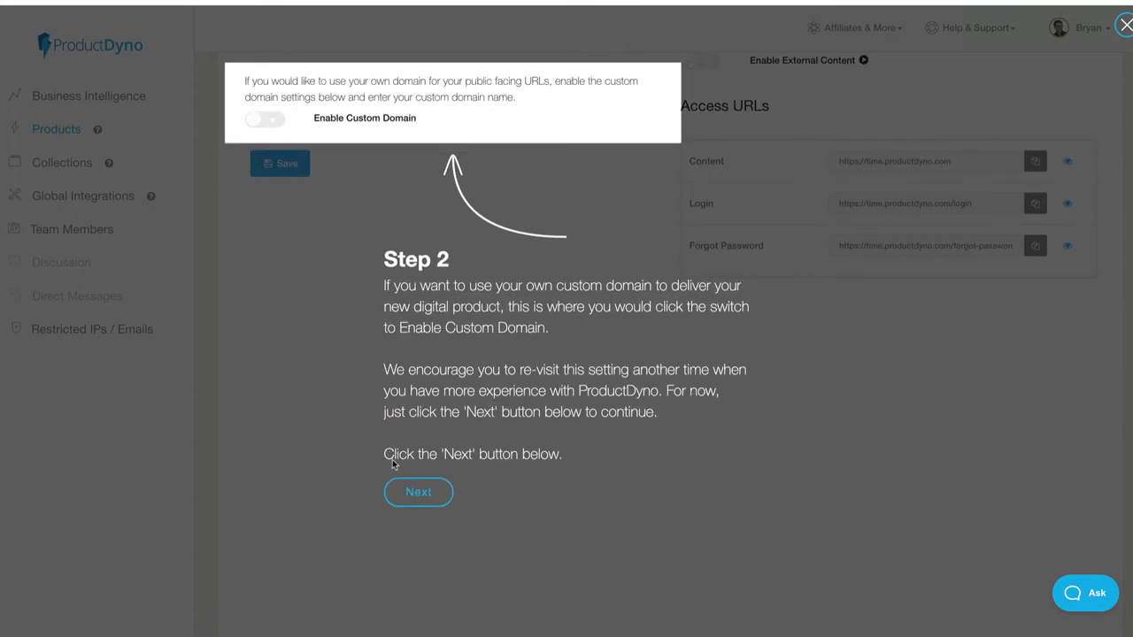
{"action": "left_click", "coordinate": [414, 492]}
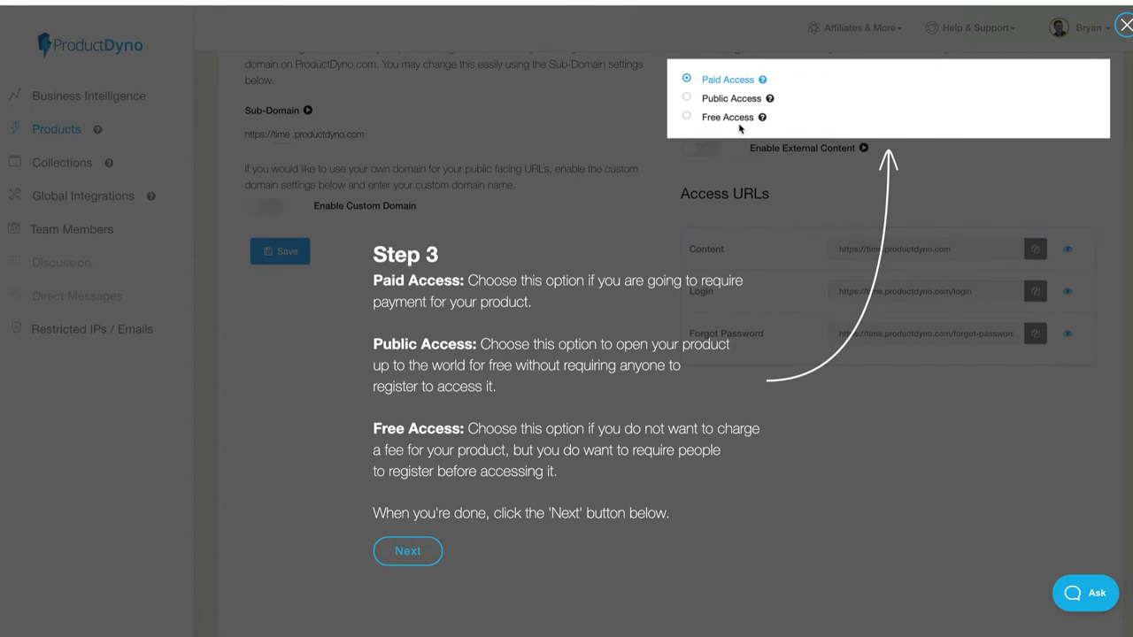
{"action": "left_click", "coordinate": [407, 551]}
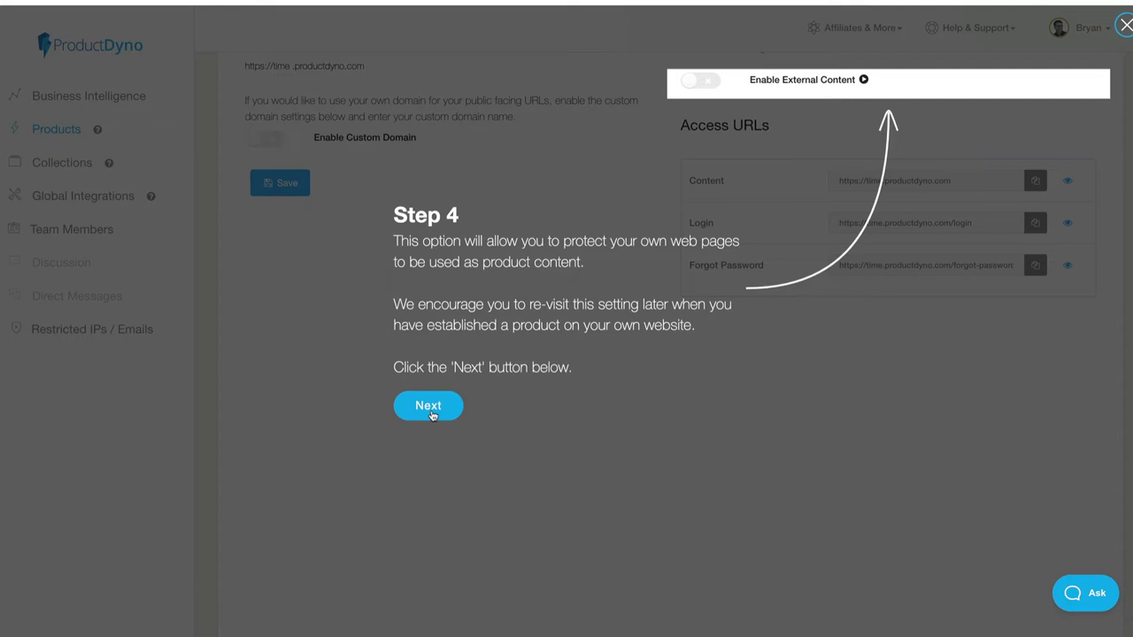
{"action": "left_click", "coordinate": [430, 409]}
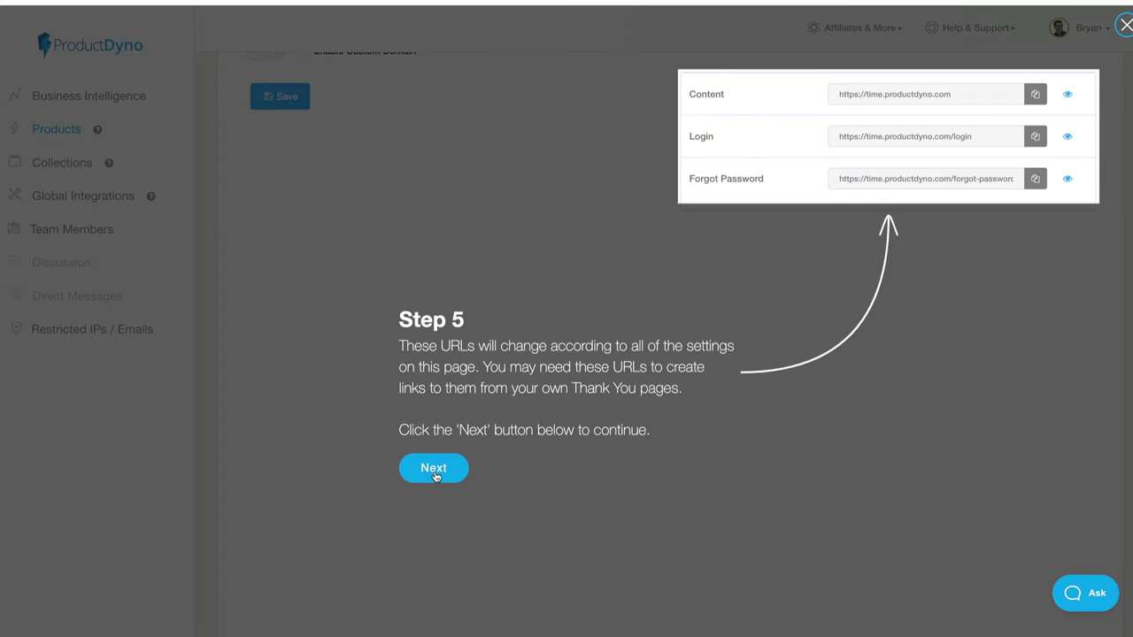
{"action": "left_click", "coordinate": [434, 469]}
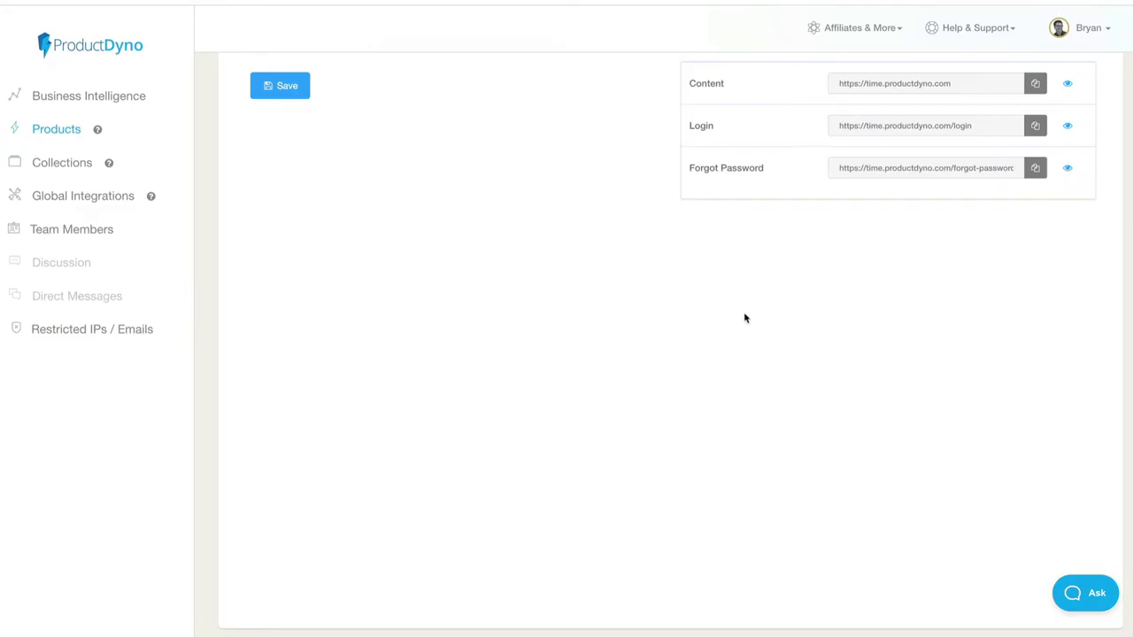
Dismiss the finished tour overlay and scroll back to the top of Domain & Access
{"action": "left_click", "coordinate": [746, 316]}
{"action": "scroll", "coordinate": [443, 252], "scroll_direction": "up", "scroll_amount": 4}
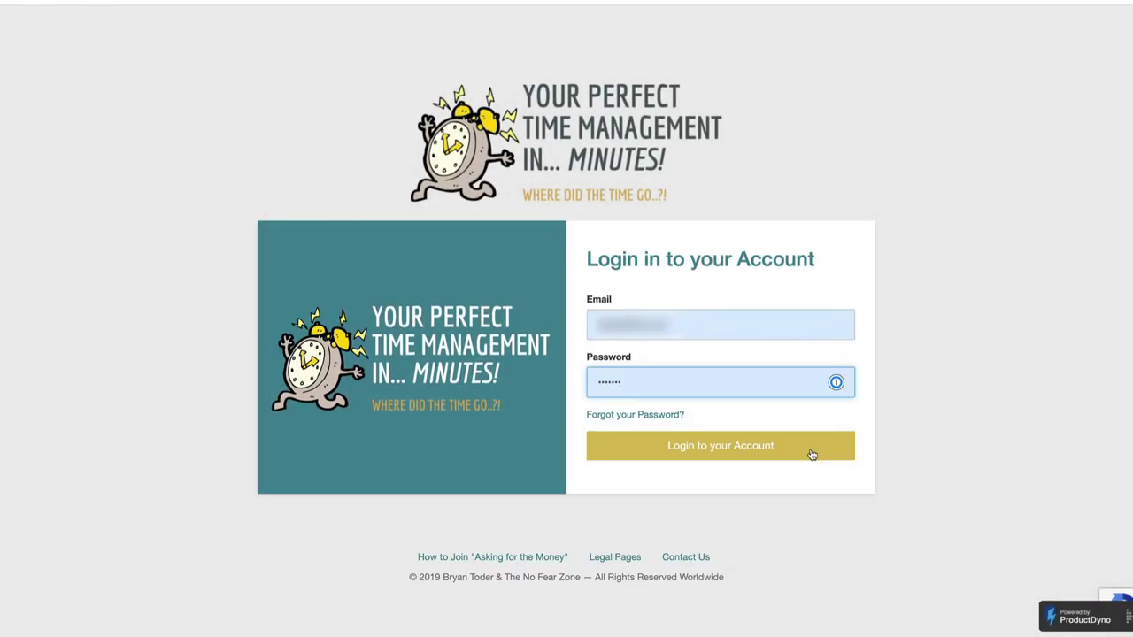
Log in to the course member area and scroll through the introduction page
{"action": "left_click", "coordinate": [810, 454]}
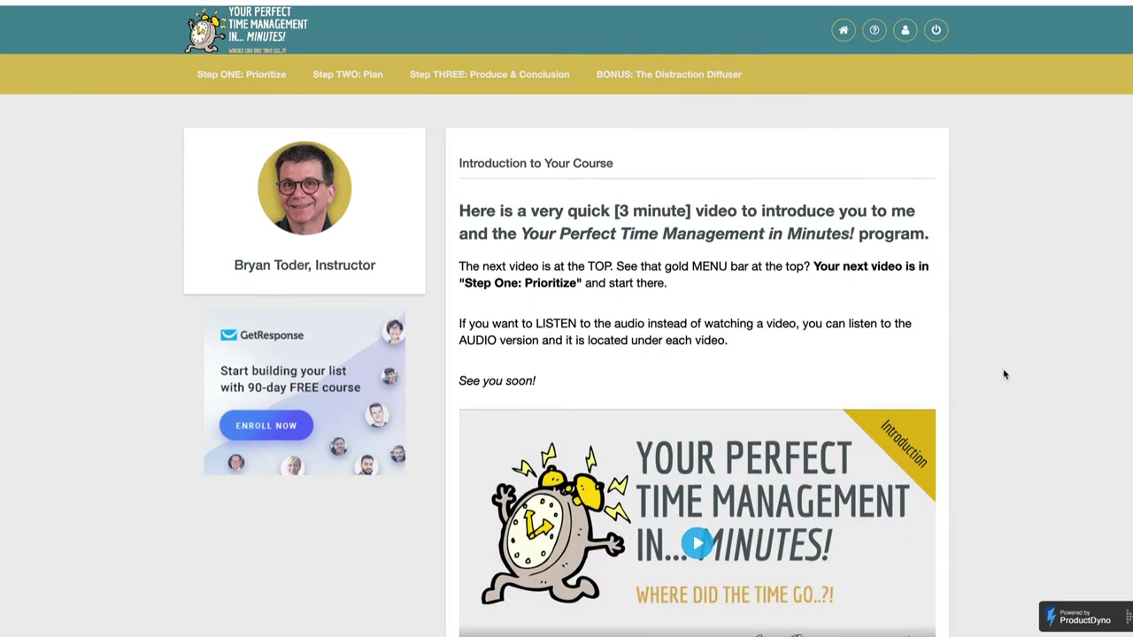
{"action": "scroll", "coordinate": [1005, 374], "scroll_direction": "down", "scroll_amount": 5}
{"action": "scroll", "coordinate": [1004, 372], "scroll_direction": "down", "scroll_amount": 4}
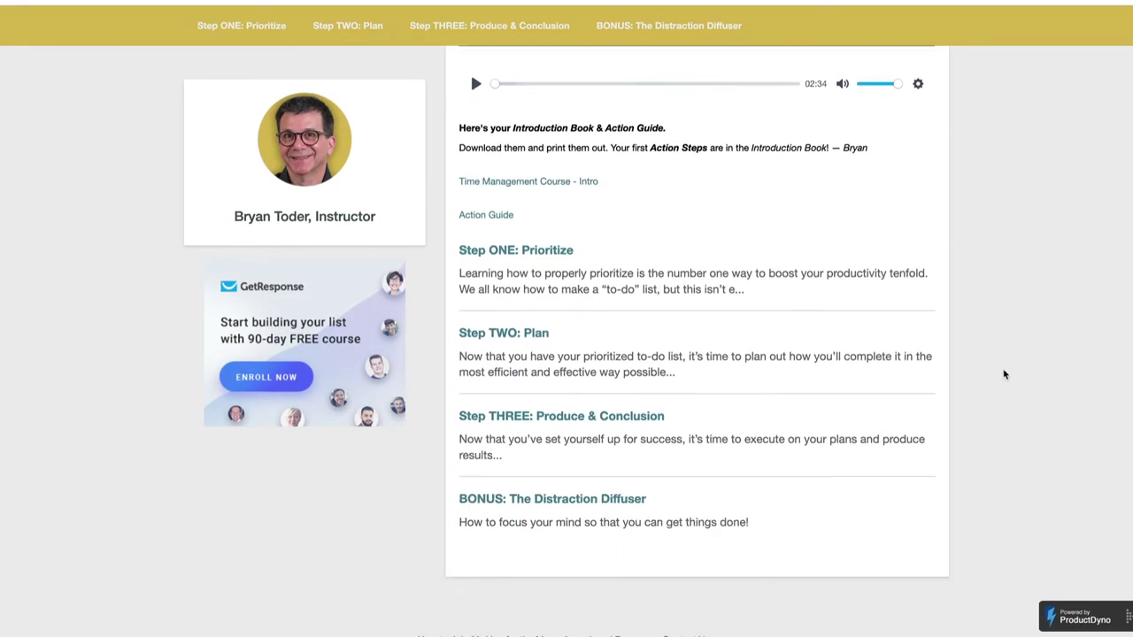
{"action": "scroll", "coordinate": [1004, 372], "scroll_direction": "up", "scroll_amount": 8}
{"action": "scroll", "coordinate": [943, 379], "scroll_direction": "down", "scroll_amount": 1}
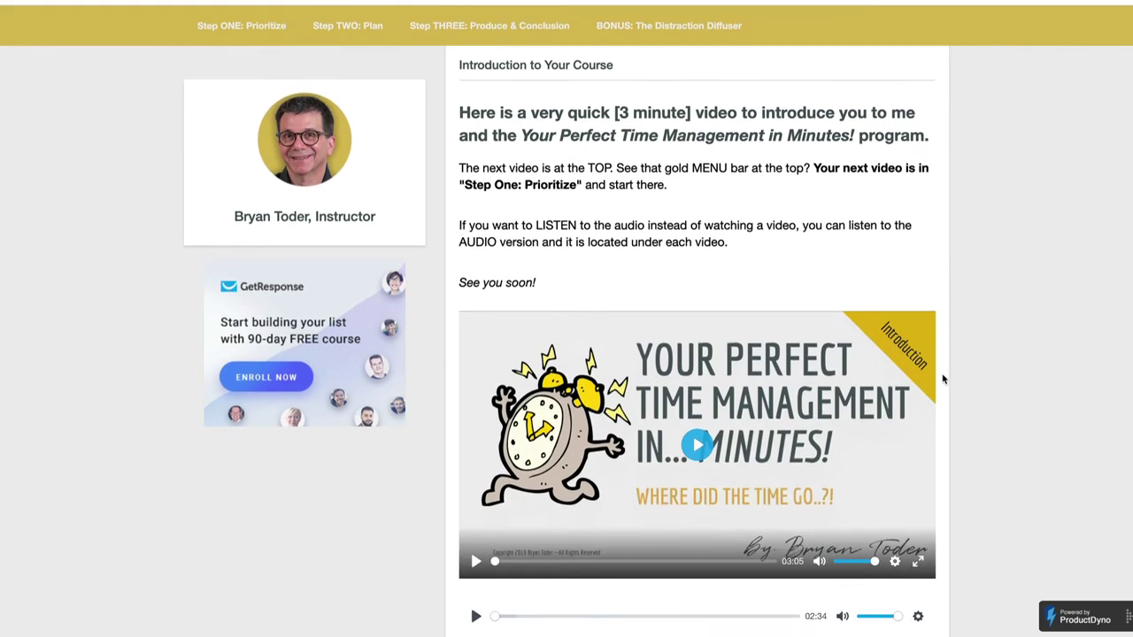
{"action": "scroll", "coordinate": [470, 489], "scroll_direction": "down", "scroll_amount": 1}
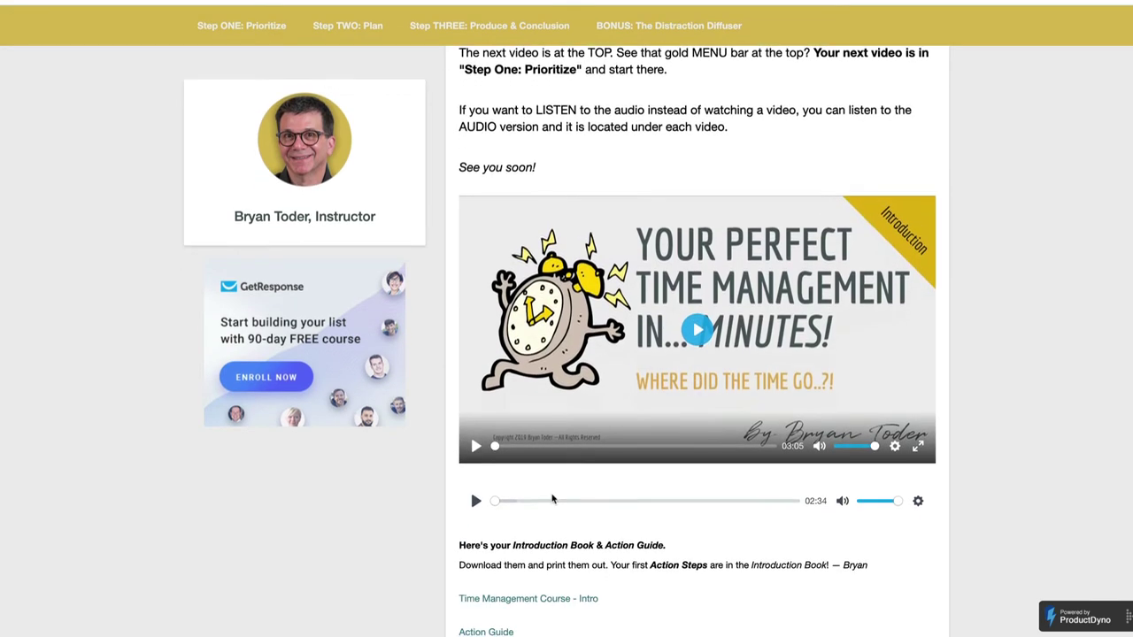
{"action": "scroll", "coordinate": [470, 489], "scroll_direction": "up", "scroll_amount": 2}
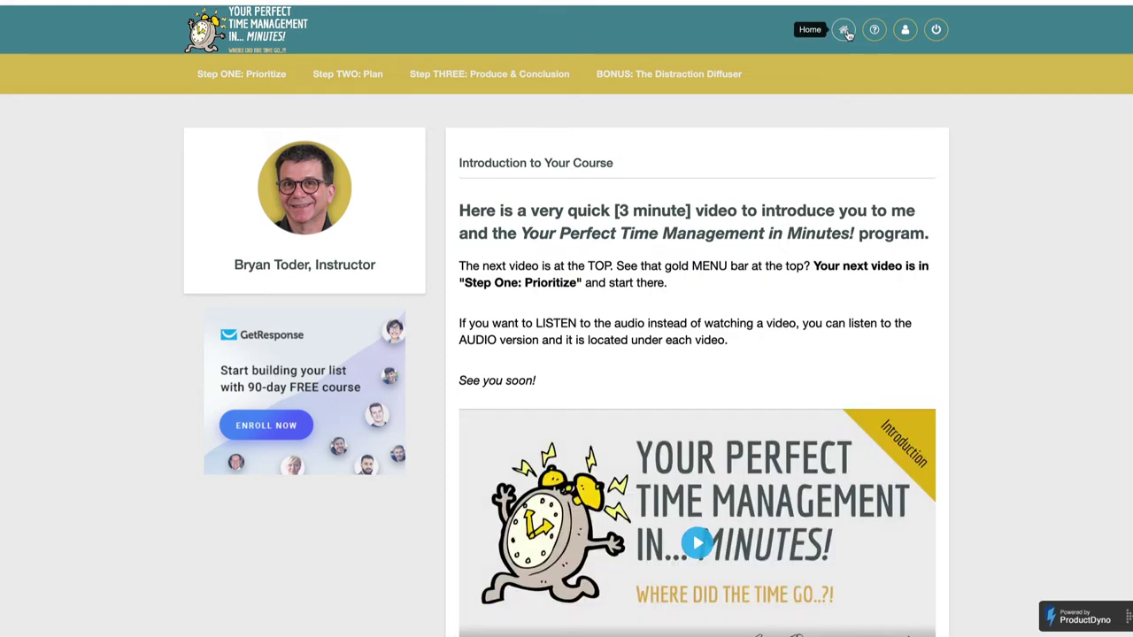
Visit the member area's Support and Account pages, then return to the introduction
{"action": "left_click", "coordinate": [875, 31]}
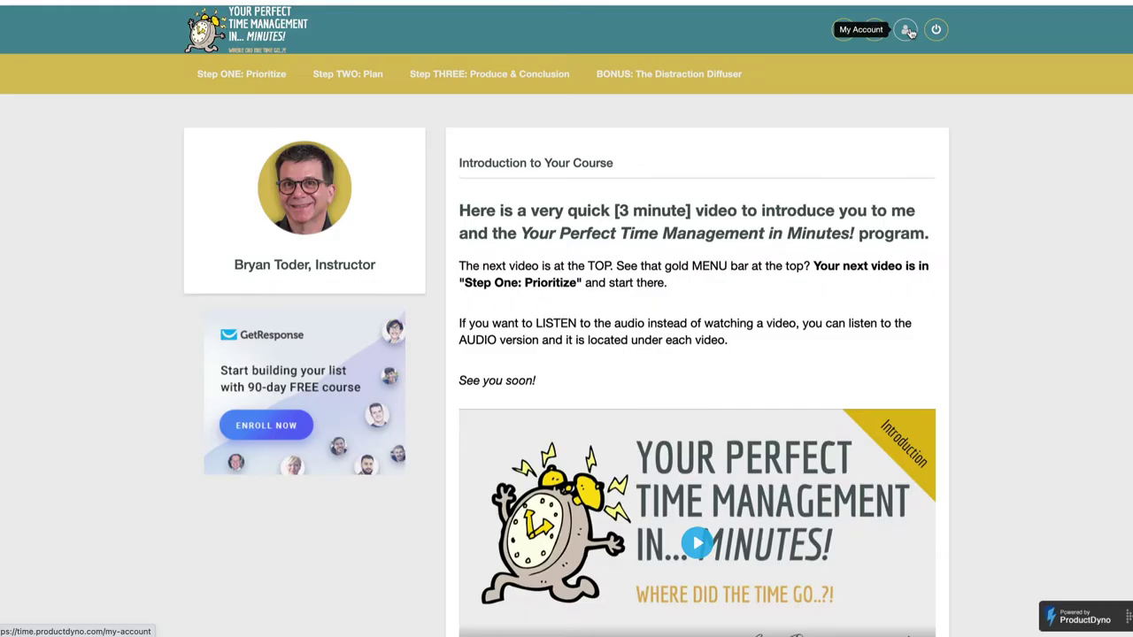
{"action": "left_click", "coordinate": [905, 29]}
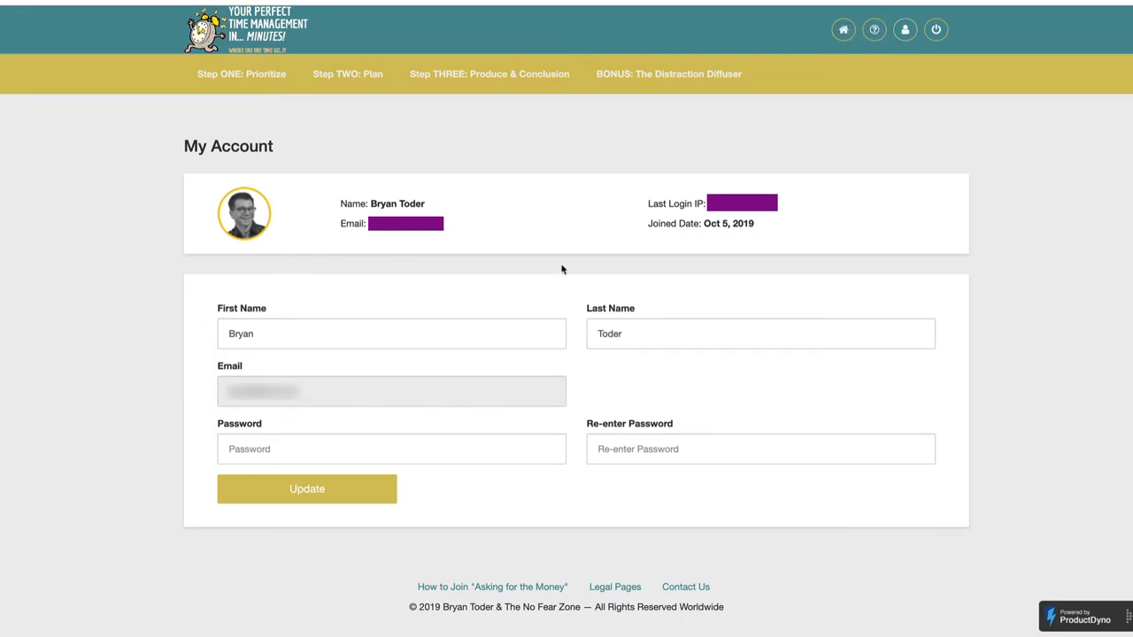
{"action": "left_click", "coordinate": [843, 30]}
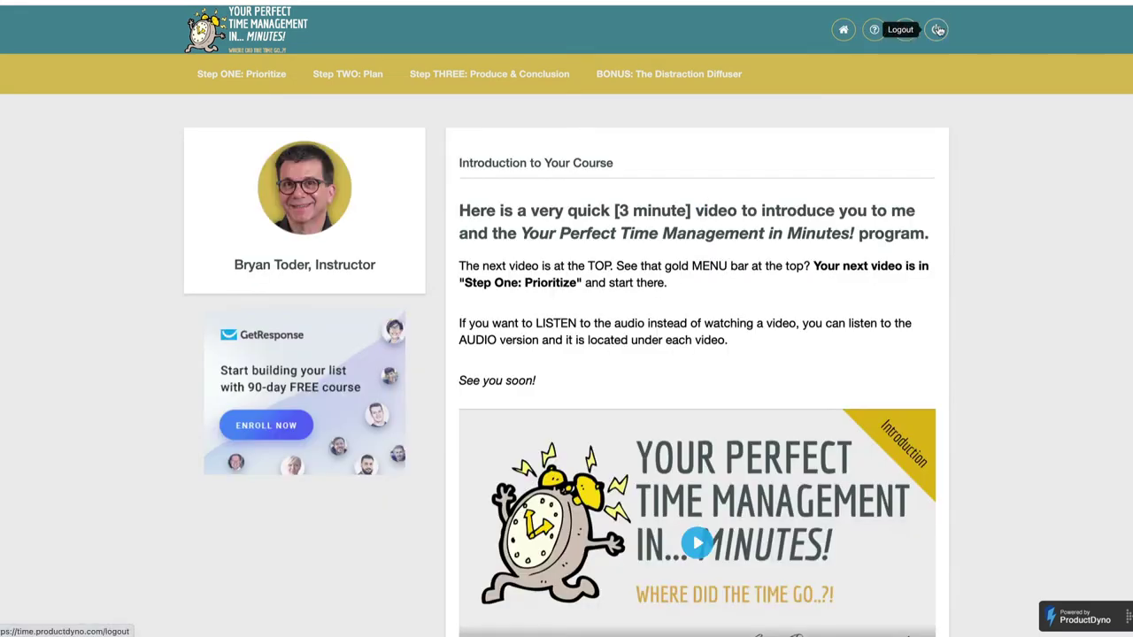
View the Step ONE: Prioritize, Step THREE: Produce & Conclusion and BONUS: The Distraction Diffuser lessons
{"action": "left_click", "coordinate": [278, 85]}
{"action": "scroll", "coordinate": [538, 250], "scroll_direction": "down", "scroll_amount": 2}
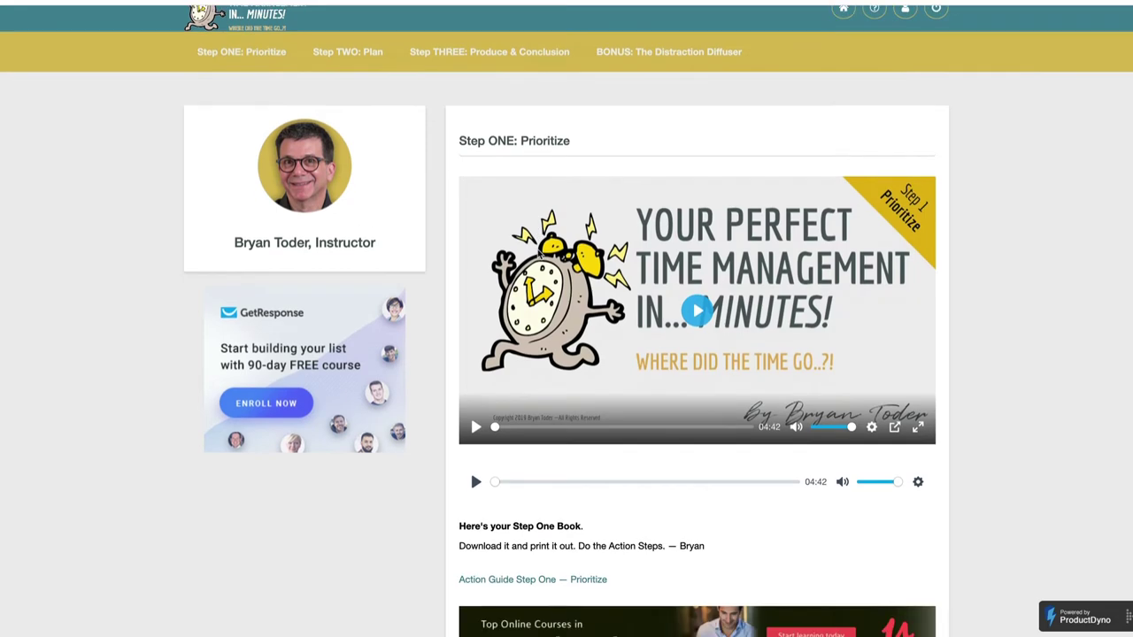
{"action": "scroll", "coordinate": [538, 251], "scroll_direction": "up", "scroll_amount": 2}
{"action": "scroll", "coordinate": [538, 250], "scroll_direction": "up", "scroll_amount": 1}
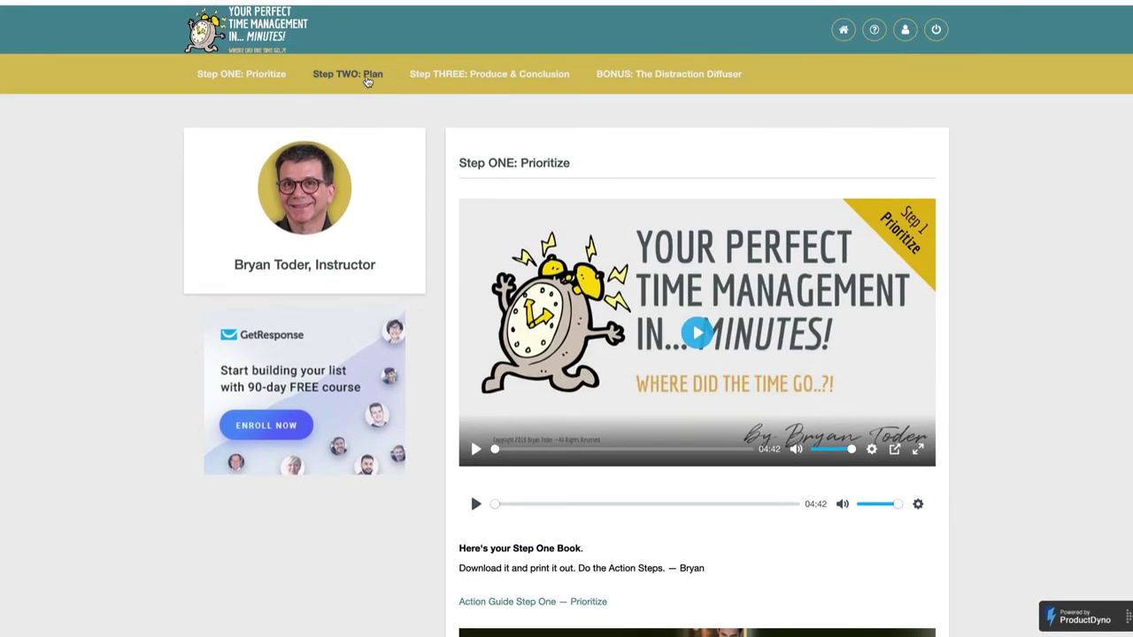
{"action": "left_click", "coordinate": [489, 74]}
{"action": "left_click", "coordinate": [671, 74]}
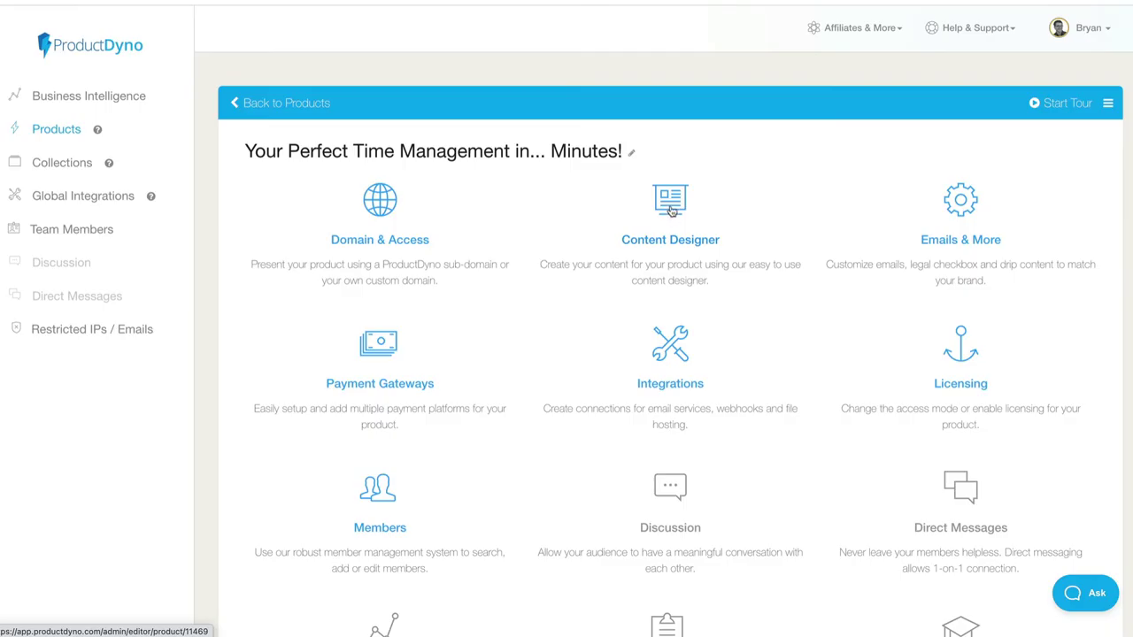
Open the course's Content Designer
{"action": "left_click", "coordinate": [672, 210]}
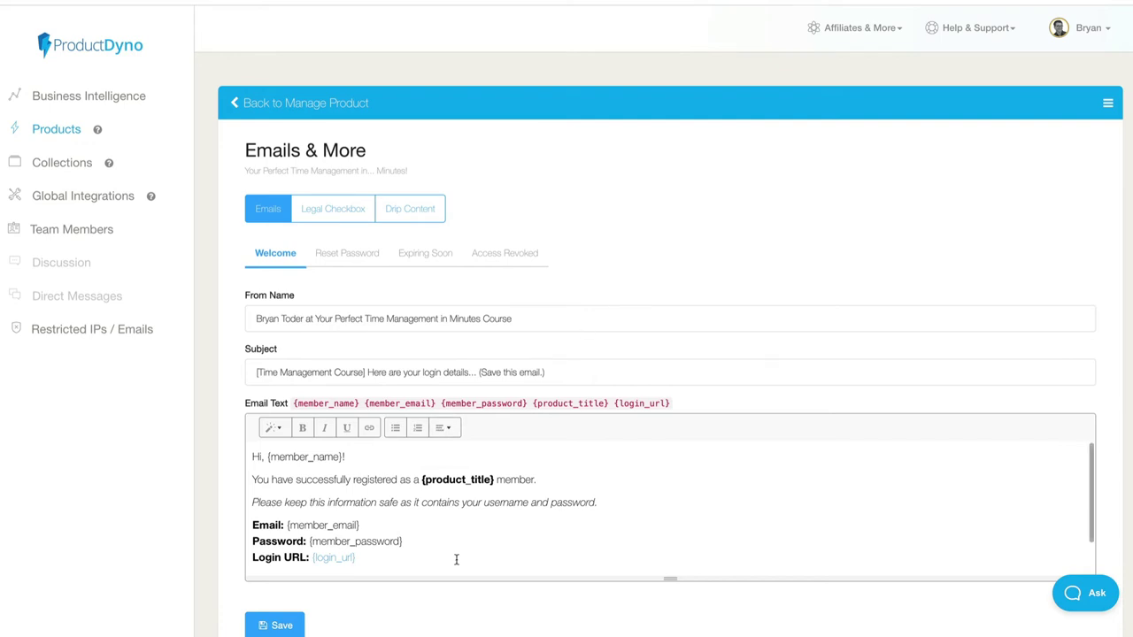
Review the Welcome email and the Reset Password template, then return to the product dashboard
{"action": "scroll", "coordinate": [456, 560], "scroll_direction": "down", "scroll_amount": 2}
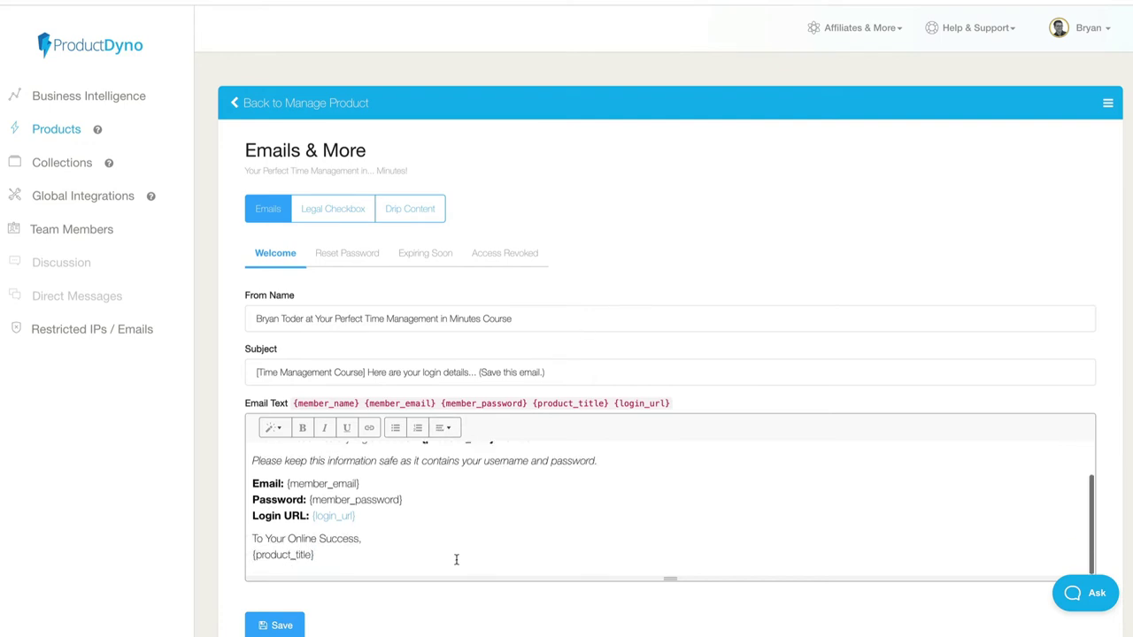
{"action": "scroll", "coordinate": [456, 559], "scroll_direction": "up", "scroll_amount": 2}
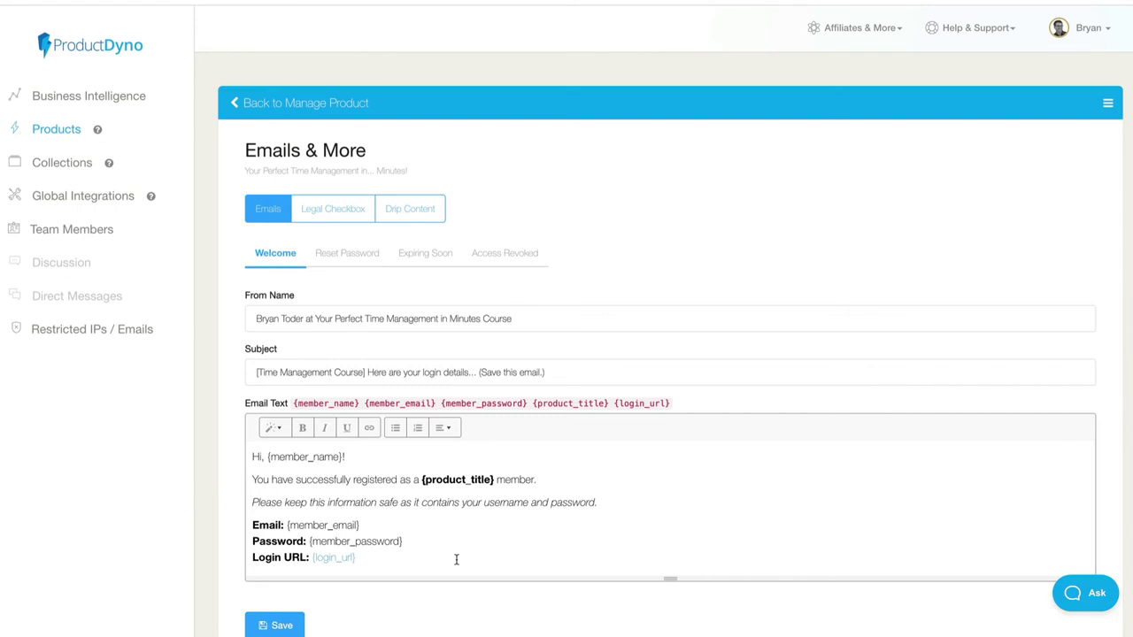
{"action": "left_click", "coordinate": [360, 263]}
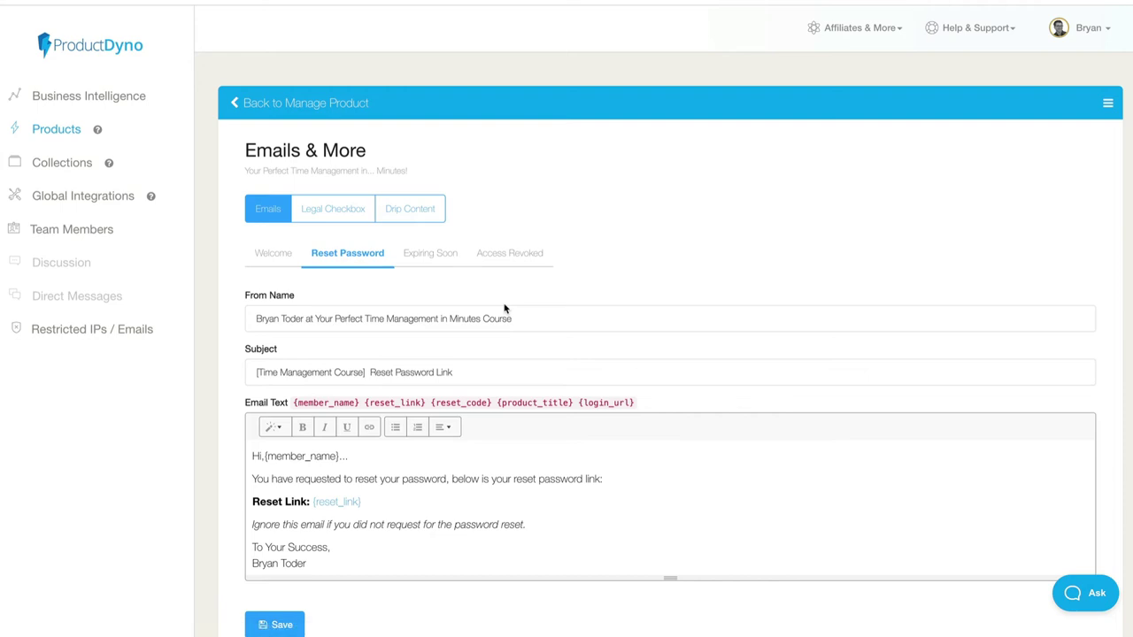
{"action": "left_click", "coordinate": [297, 103]}
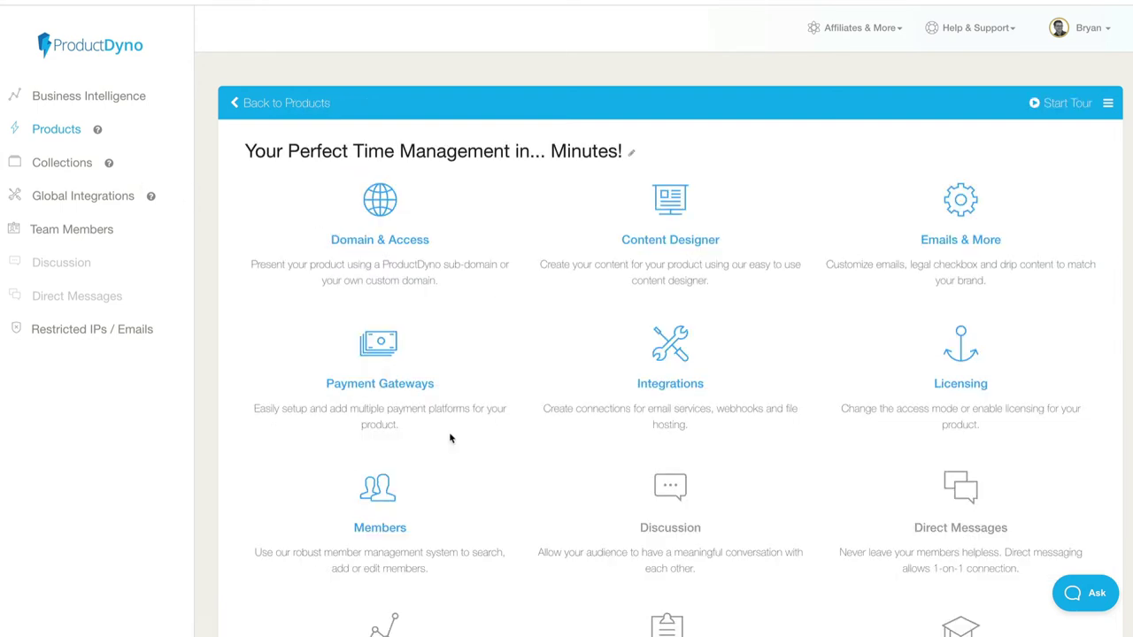
View the course's ThriveCart payment gateway, then go back to the Products list
{"action": "left_click", "coordinate": [387, 348]}
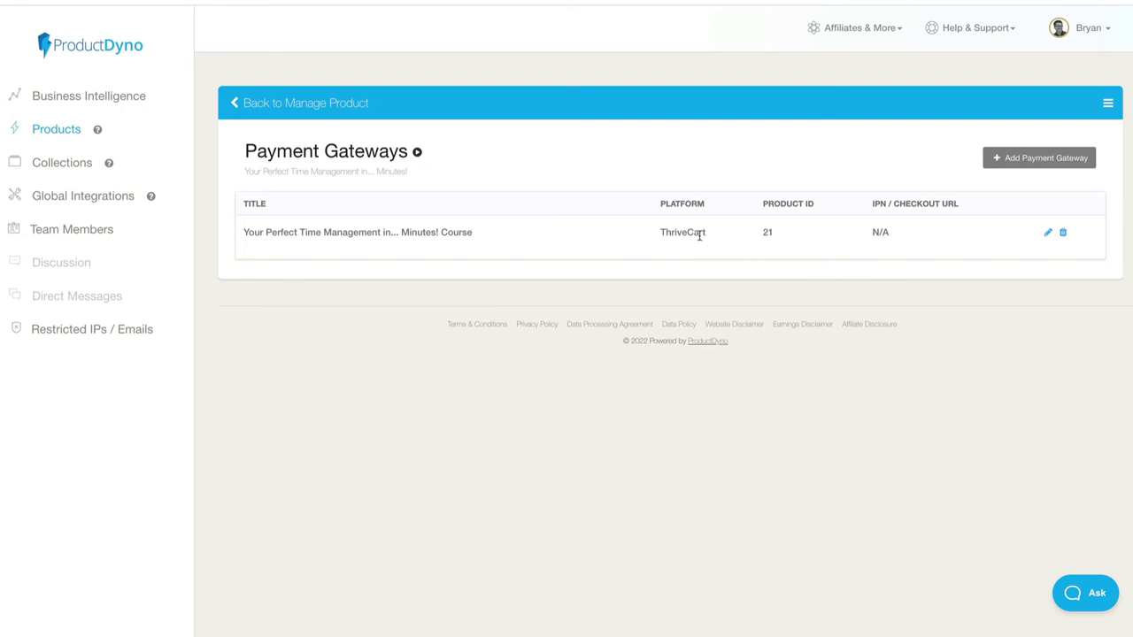
{"action": "key", "text": "alt+Left"}
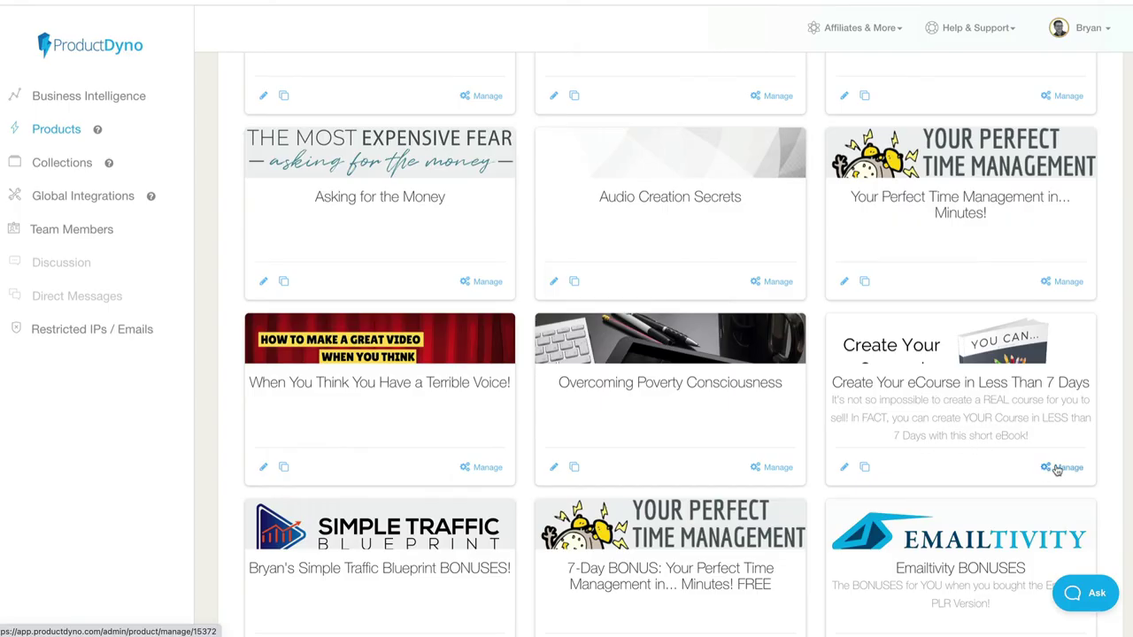
Preview the Create Your eCourse in Less Than 7 Days member area and its Your eCourse Downloads lesson
{"action": "left_click", "coordinate": [1057, 470]}
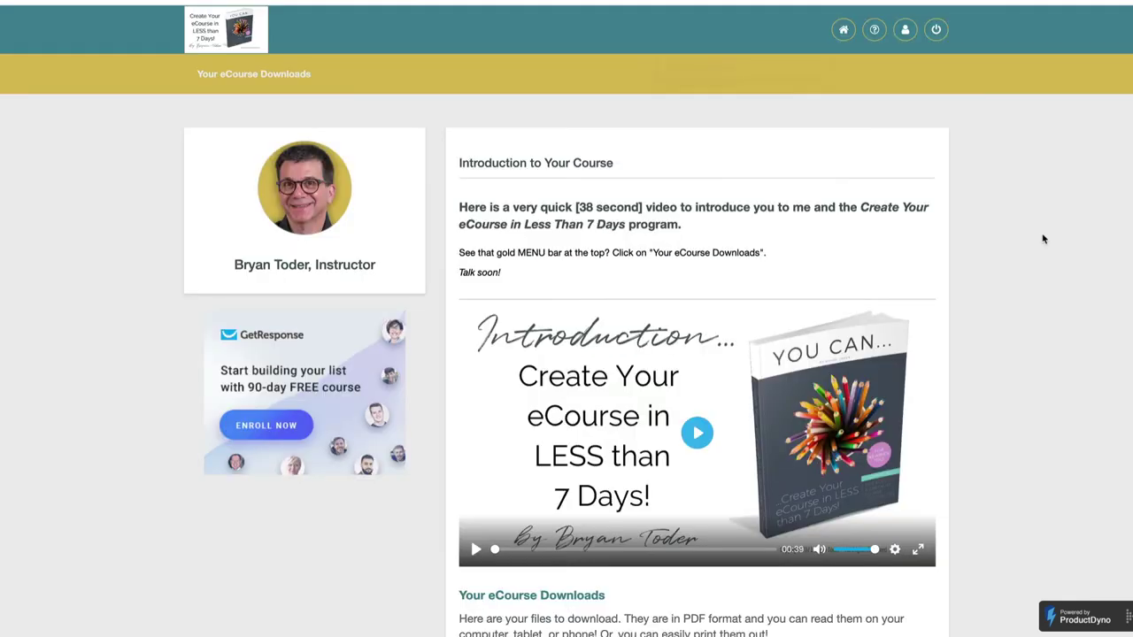
{"action": "scroll", "coordinate": [1032, 228], "scroll_direction": "down", "scroll_amount": 2}
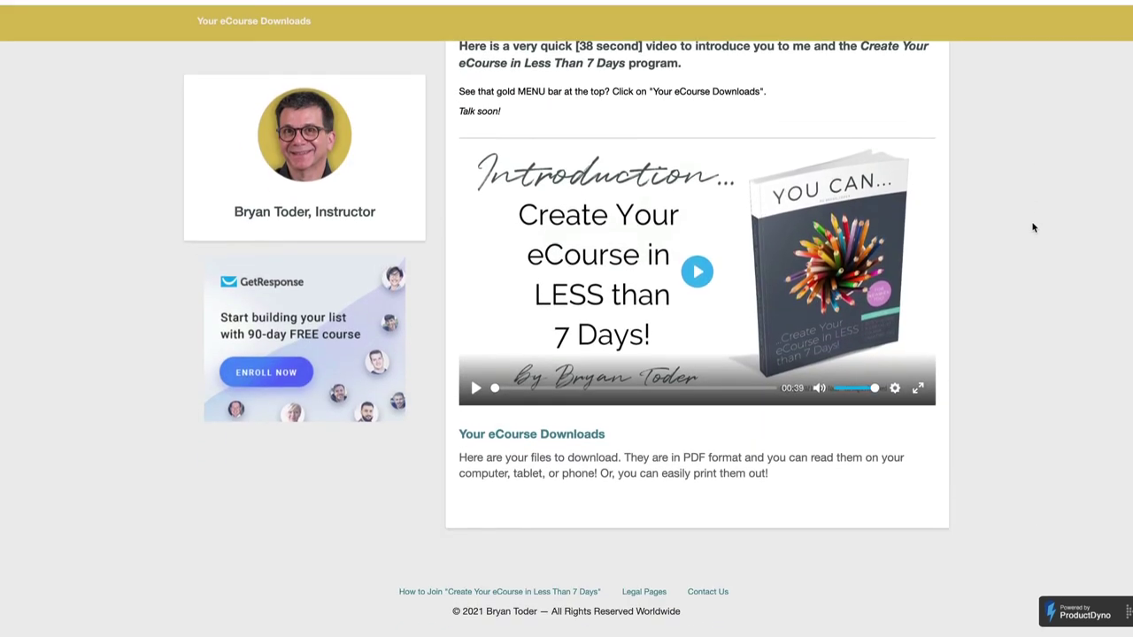
{"action": "scroll", "coordinate": [1032, 228], "scroll_direction": "up", "scroll_amount": 2}
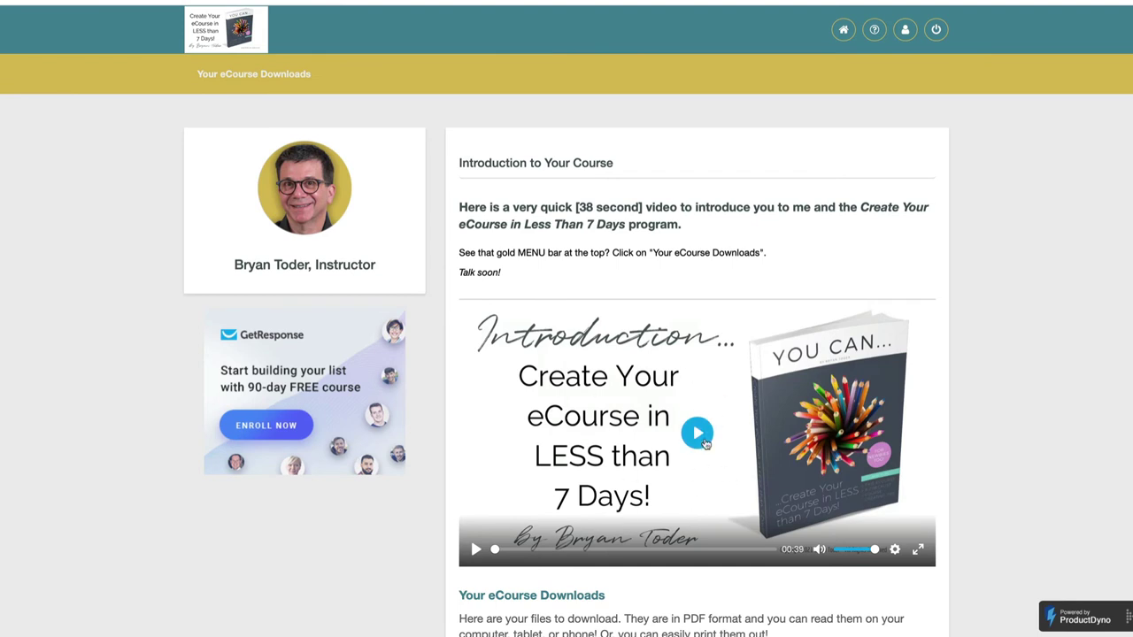
{"action": "scroll", "coordinate": [511, 462], "scroll_direction": "down", "scroll_amount": 2}
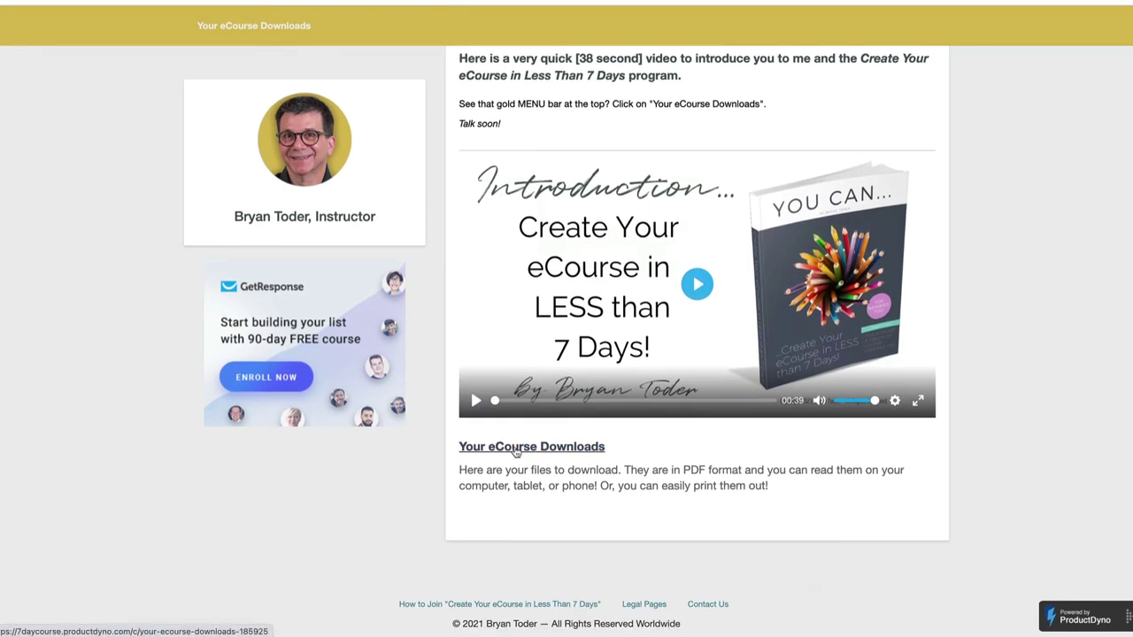
{"action": "left_click", "coordinate": [516, 448]}
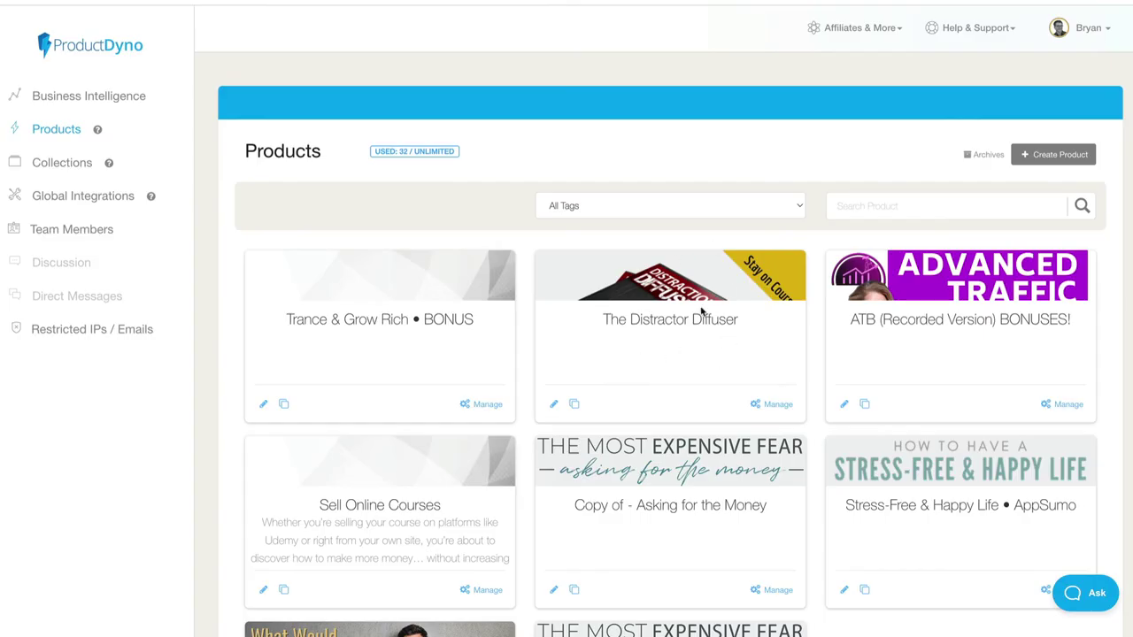
Preview The Distractor Diffuser course page and scroll through its videos
{"action": "left_click", "coordinate": [772, 405]}
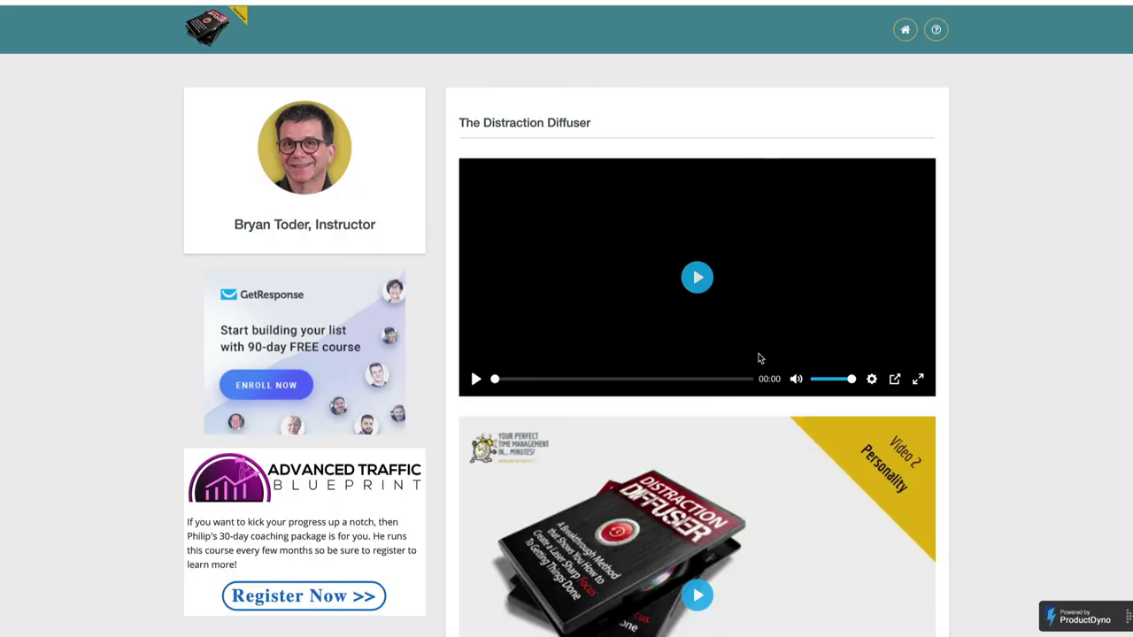
{"action": "scroll", "coordinate": [658, 346], "scroll_direction": "down", "scroll_amount": 4}
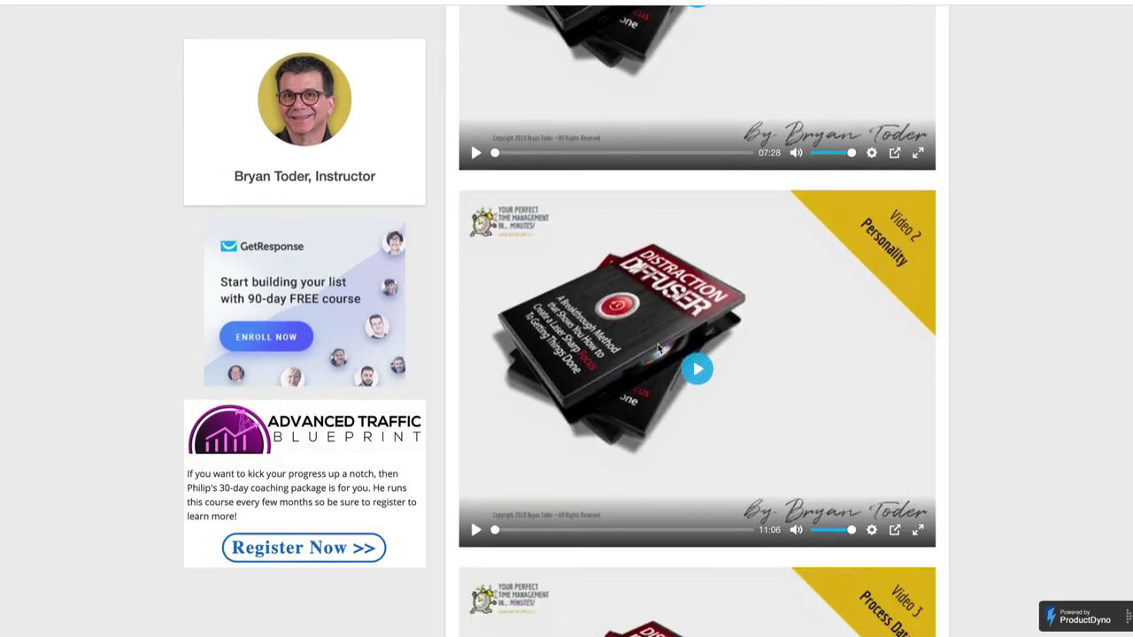
{"action": "scroll", "coordinate": [658, 345], "scroll_direction": "down", "scroll_amount": 15}
{"action": "scroll", "coordinate": [657, 347], "scroll_direction": "up", "scroll_amount": 7}
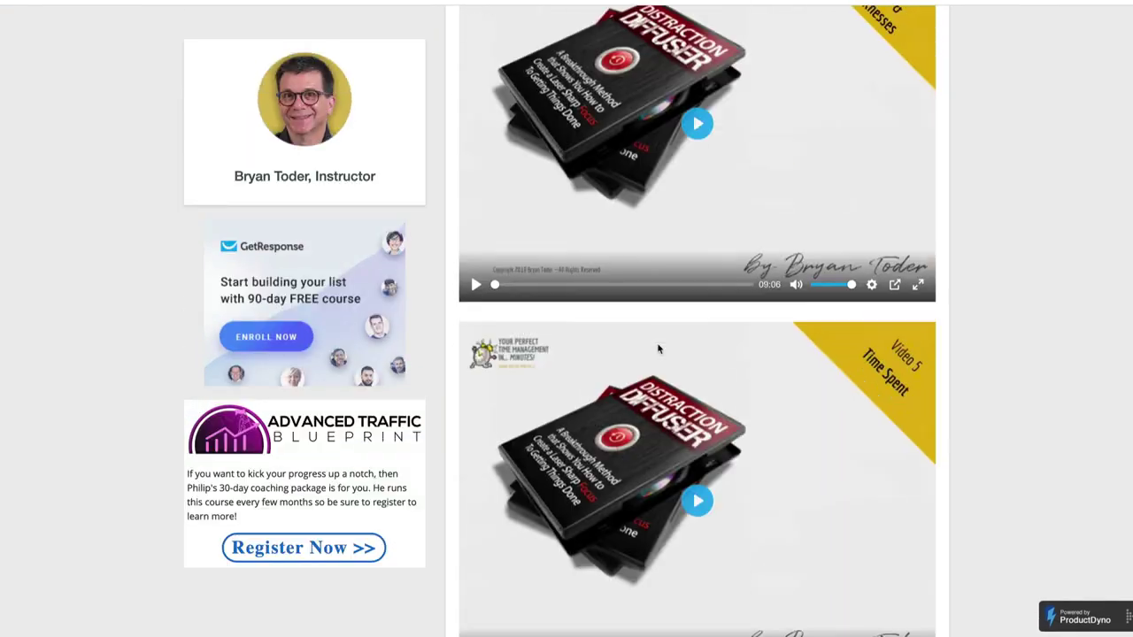
{"action": "scroll", "coordinate": [658, 348], "scroll_direction": "up", "scroll_amount": 12}
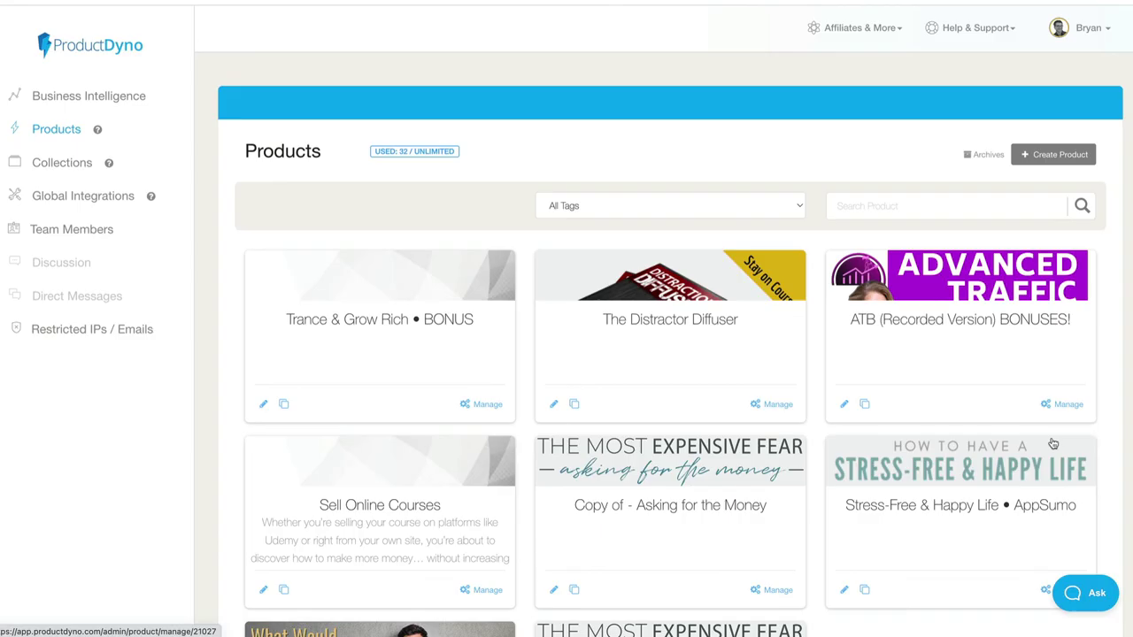